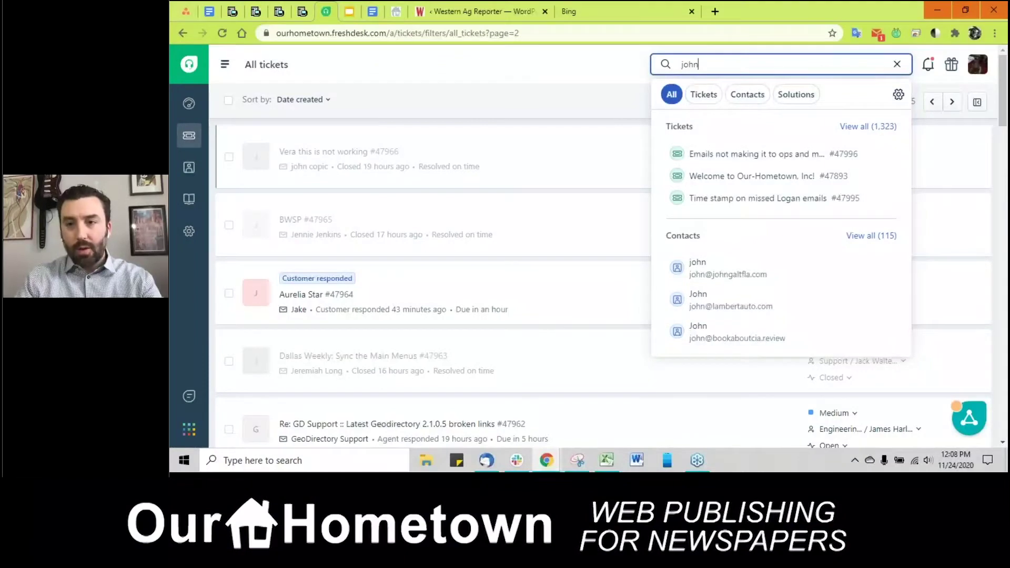
Step: Look through the second page of all support tickets and dismiss the open search suggestions
scroll(415, 318, down, 20)
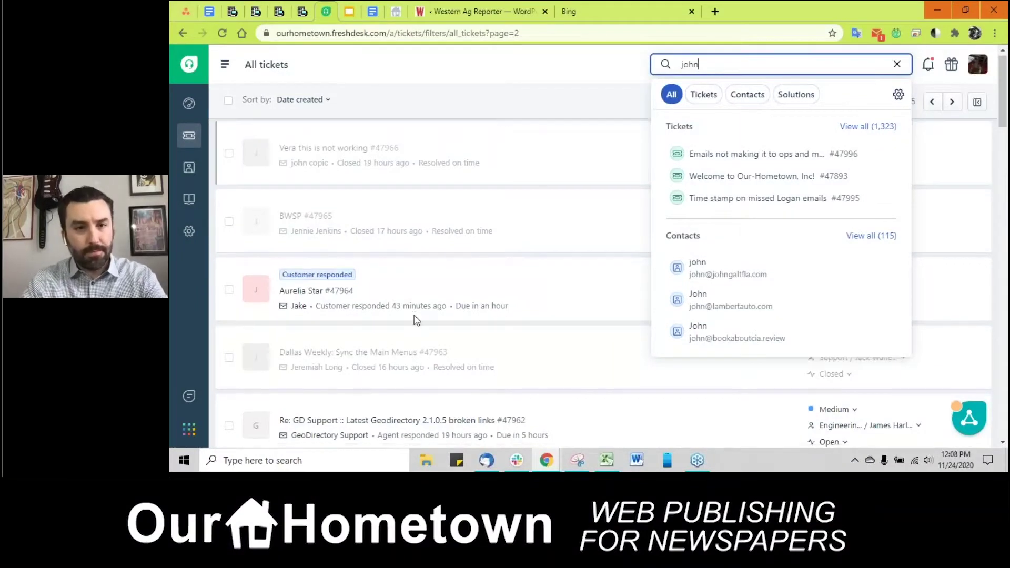
scroll(414, 318, down, 6)
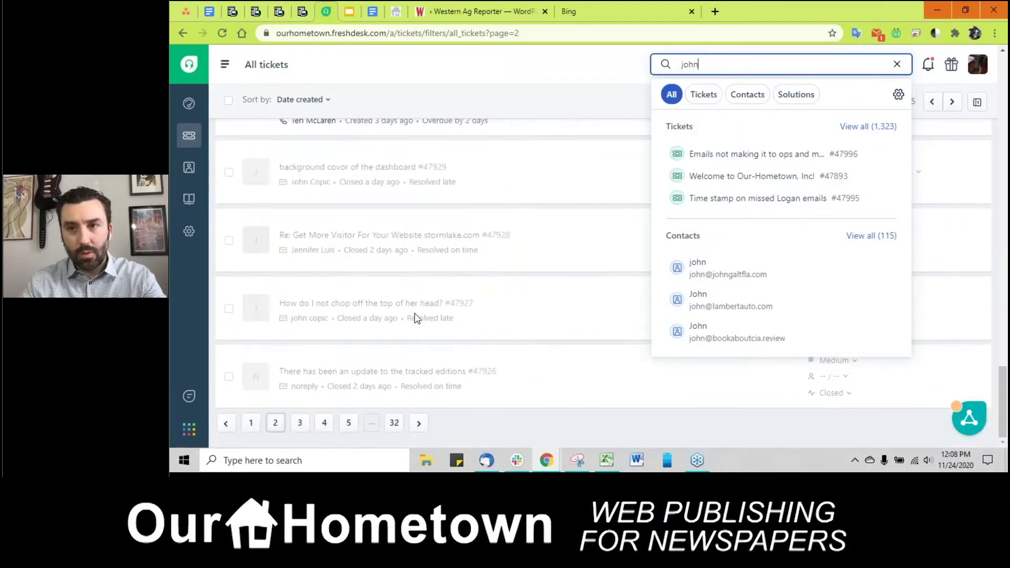
scroll(413, 334, up, 2)
scroll(414, 335, up, 3)
scroll(407, 348, down, 6)
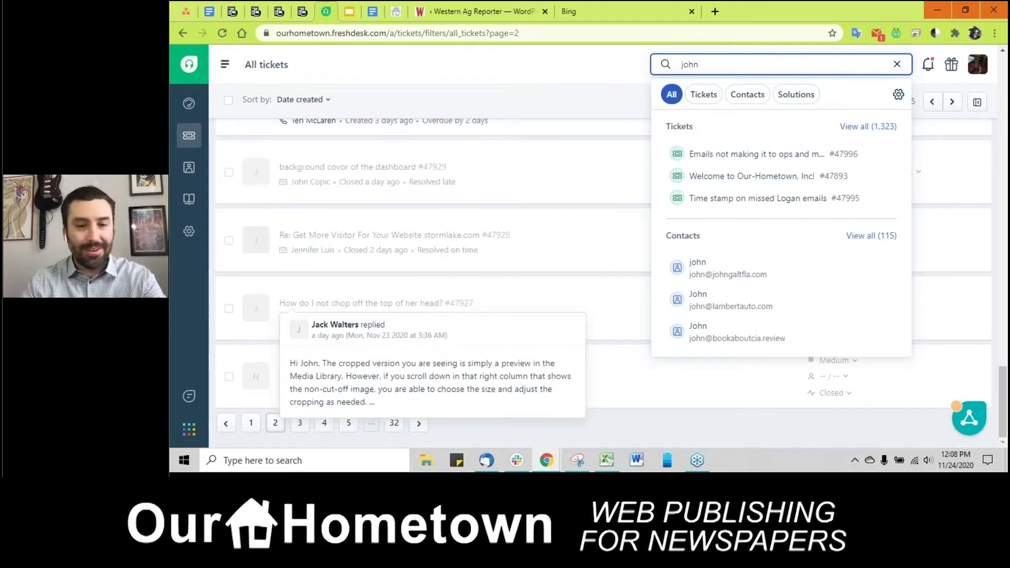
scroll(410, 315, up, 3)
scroll(410, 315, up, 5)
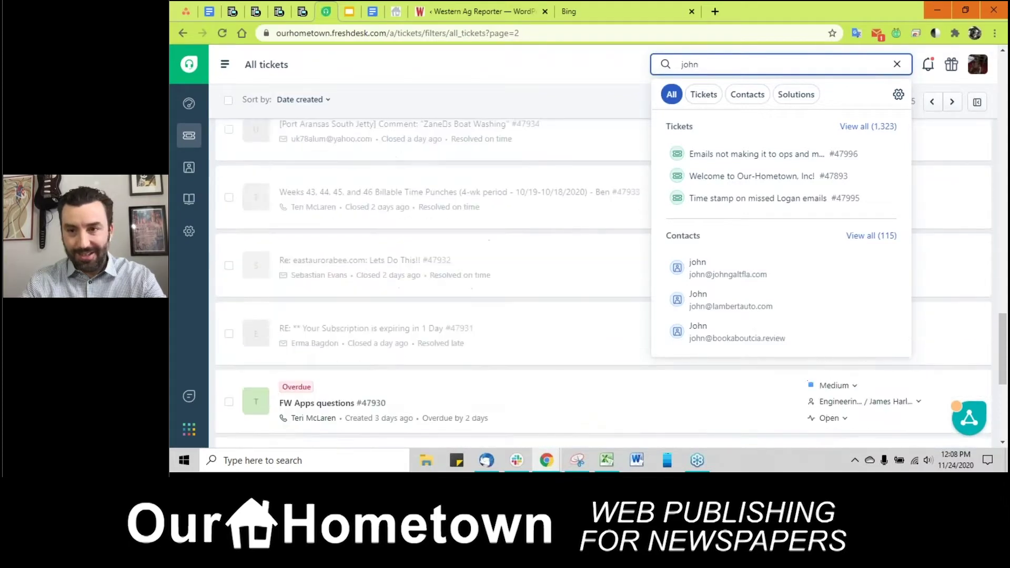
scroll(410, 316, up, 4)
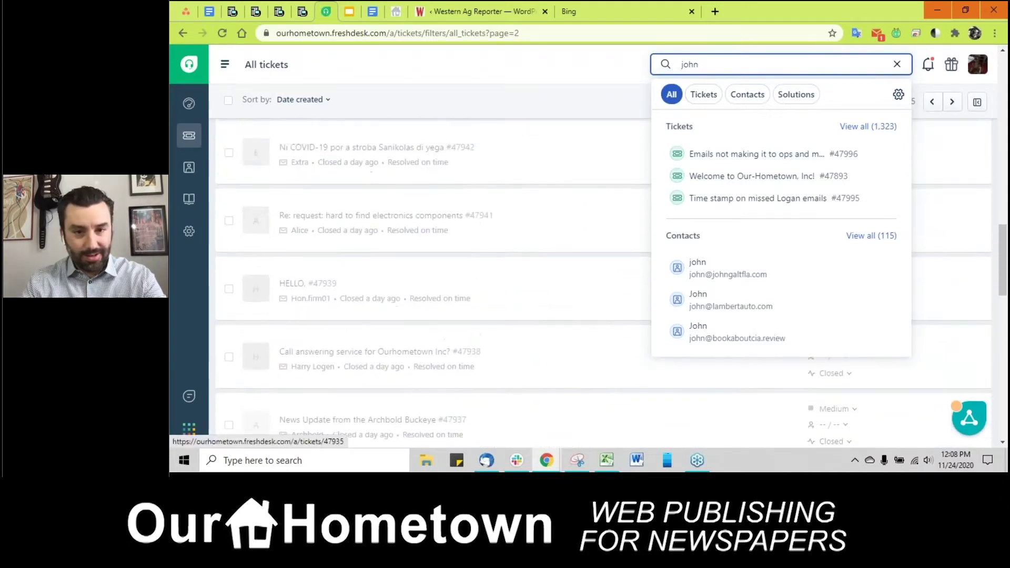
click(897, 64)
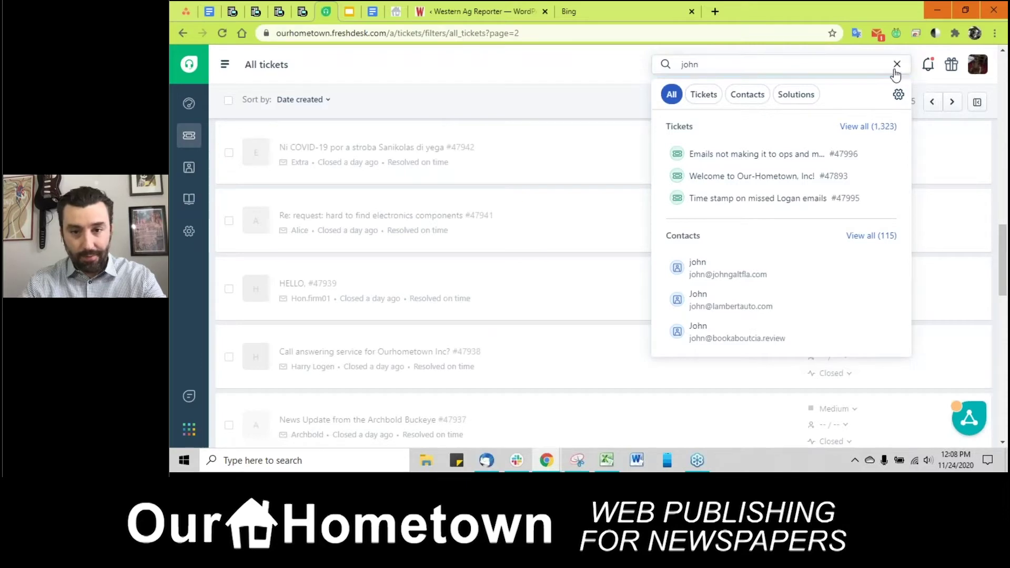
Step: Switch to the Western Ag Reporter WordPress admin and open the list of all articles
click(576, 75)
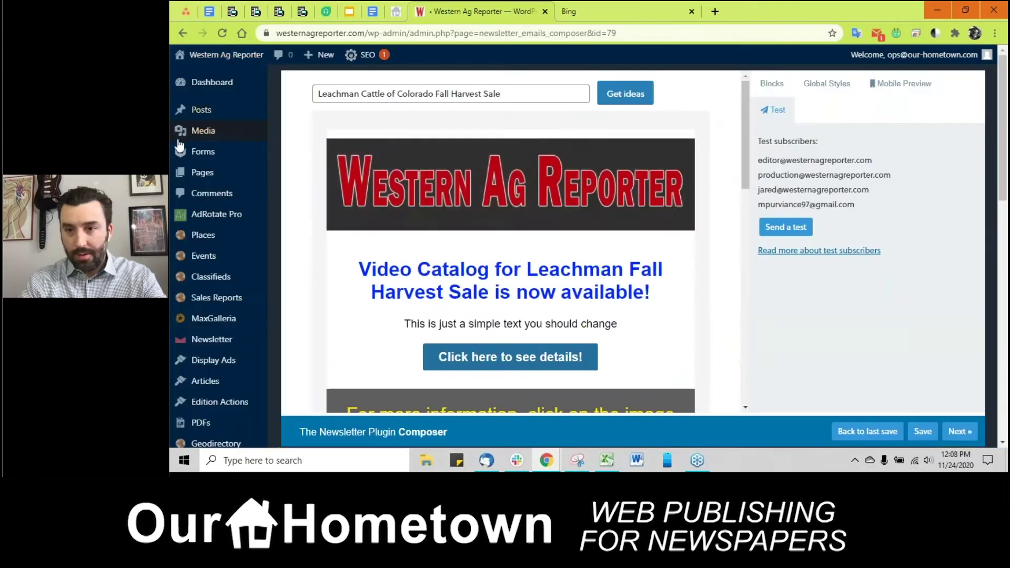
click(507, 11)
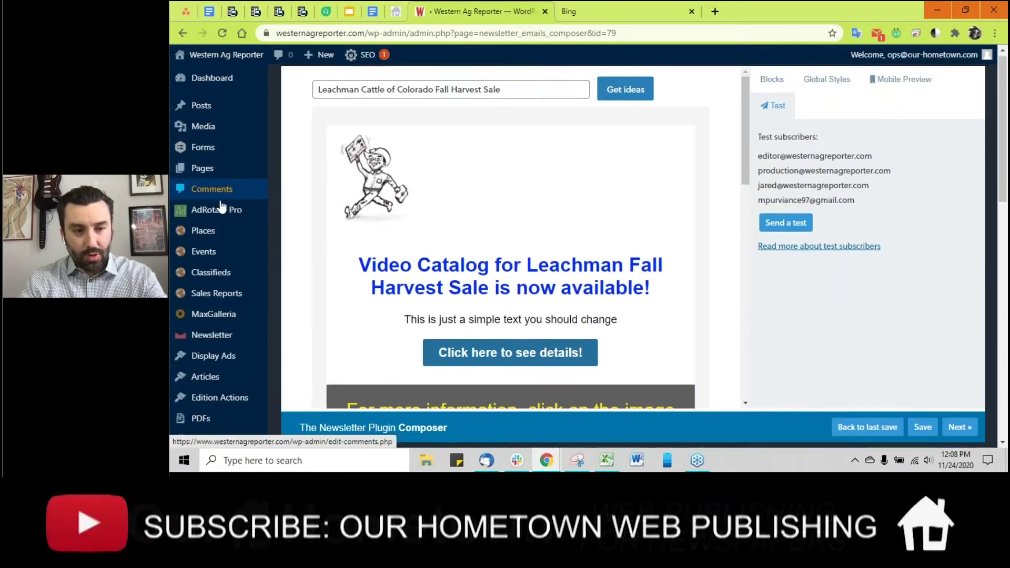
scroll(221, 205, down, 1)
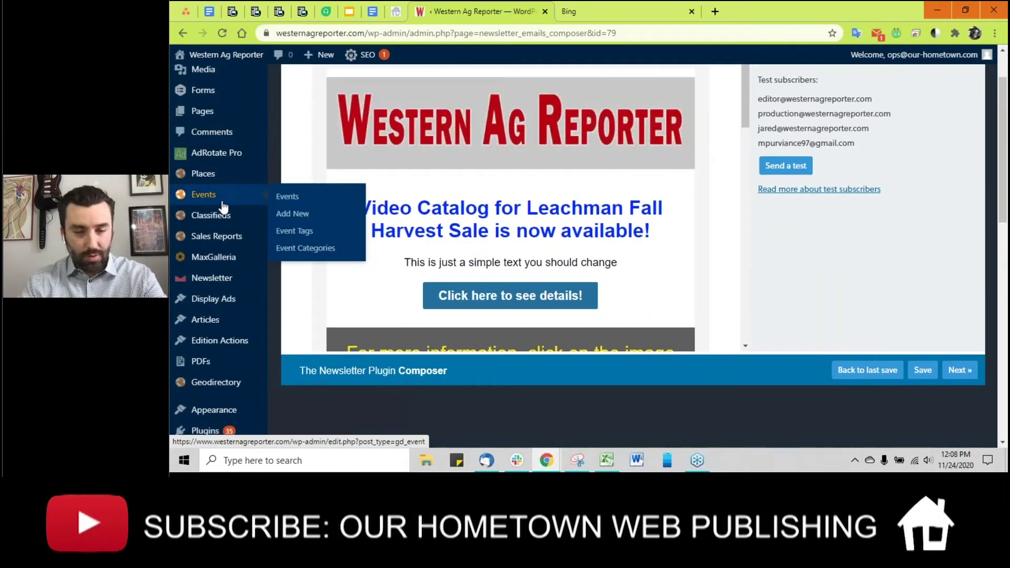
mouse_move(208, 317)
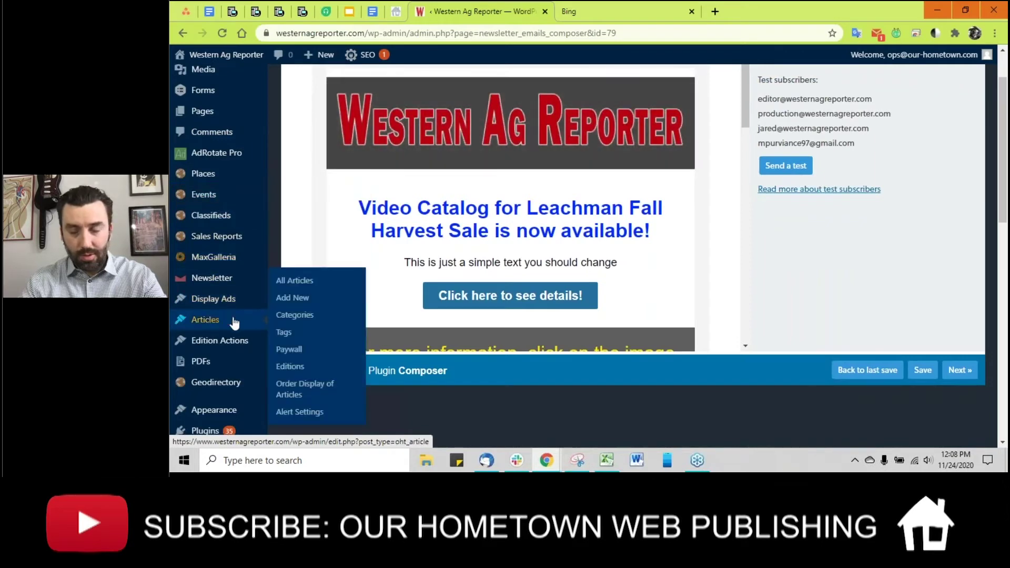
click(320, 287)
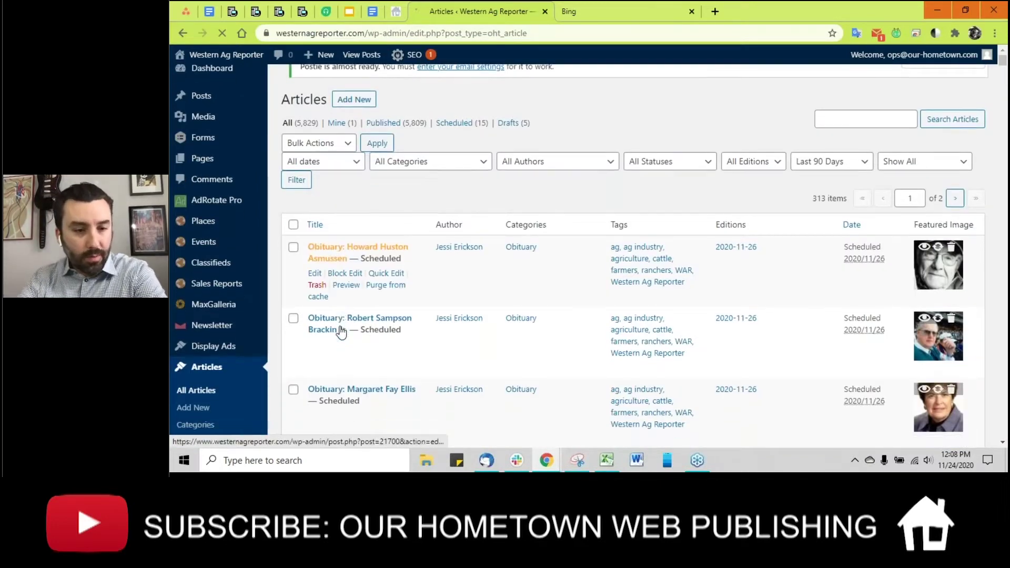
Step: Open the "Agrikid of the Week" article for editing and look through its settings down to the Subhead and Byline fields
scroll(341, 331, down, 3)
click(345, 304)
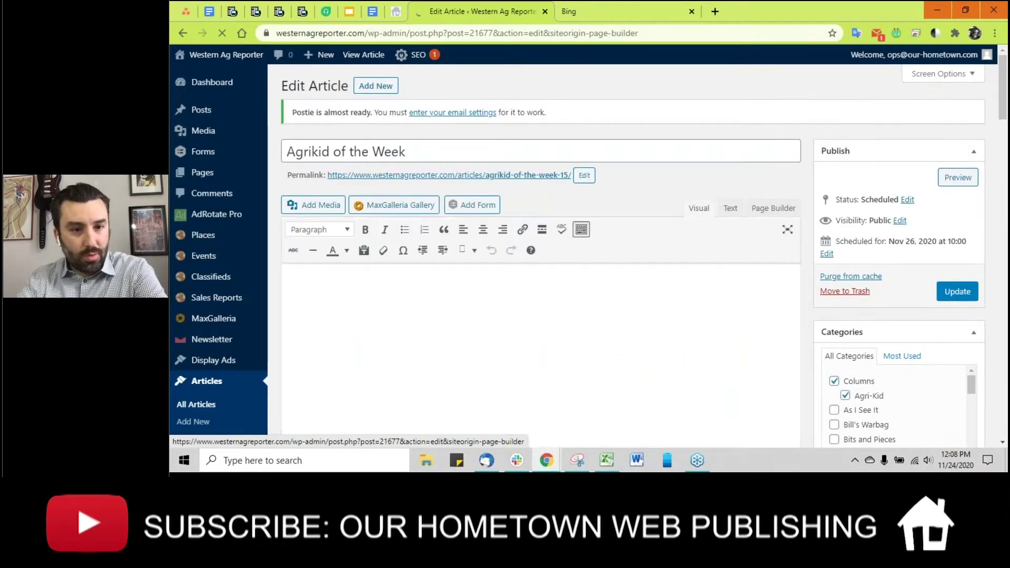
scroll(328, 303, down, 5)
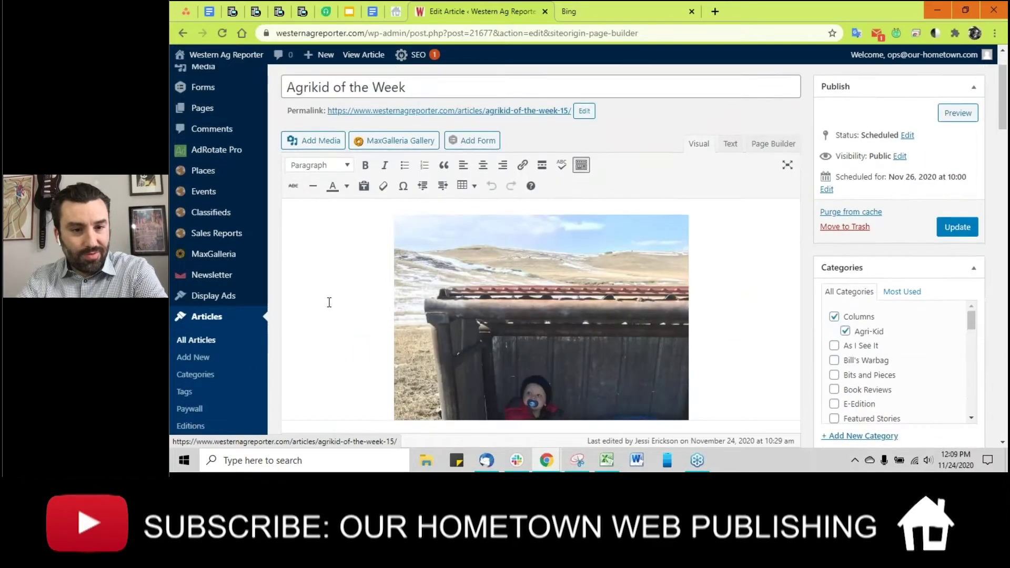
scroll(331, 299, down, 8)
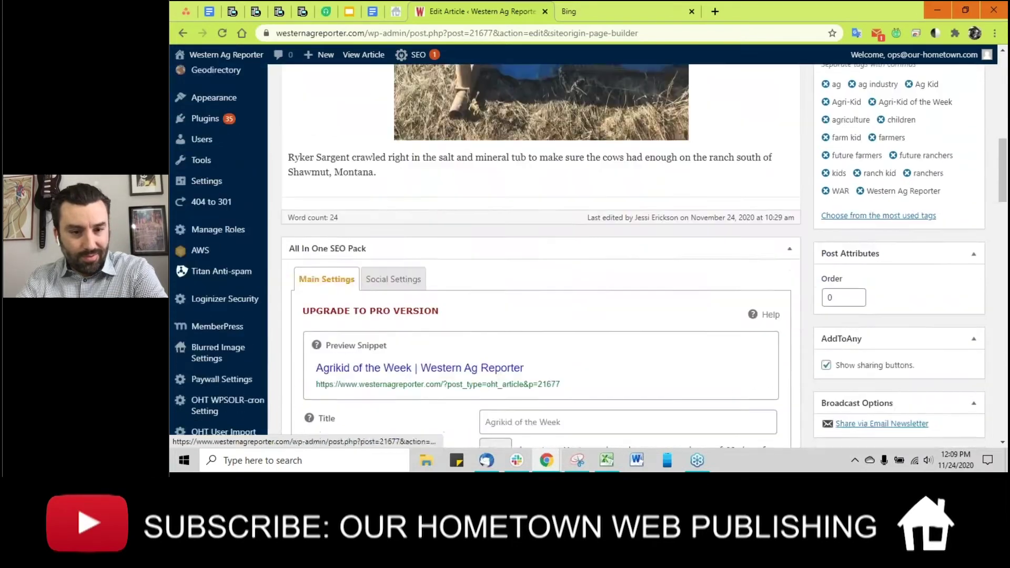
scroll(590, 255, down, 6)
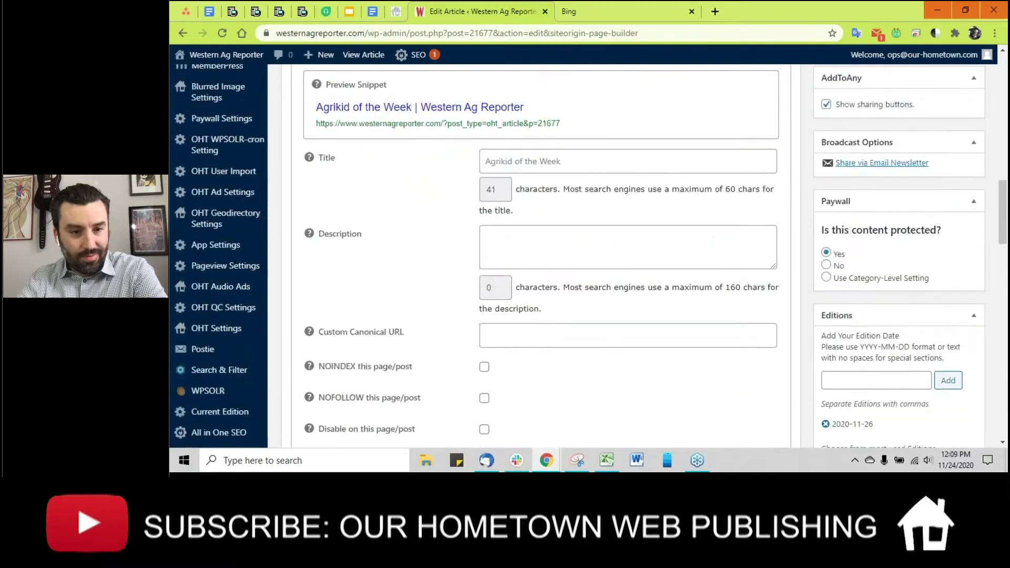
scroll(590, 256, down, 8)
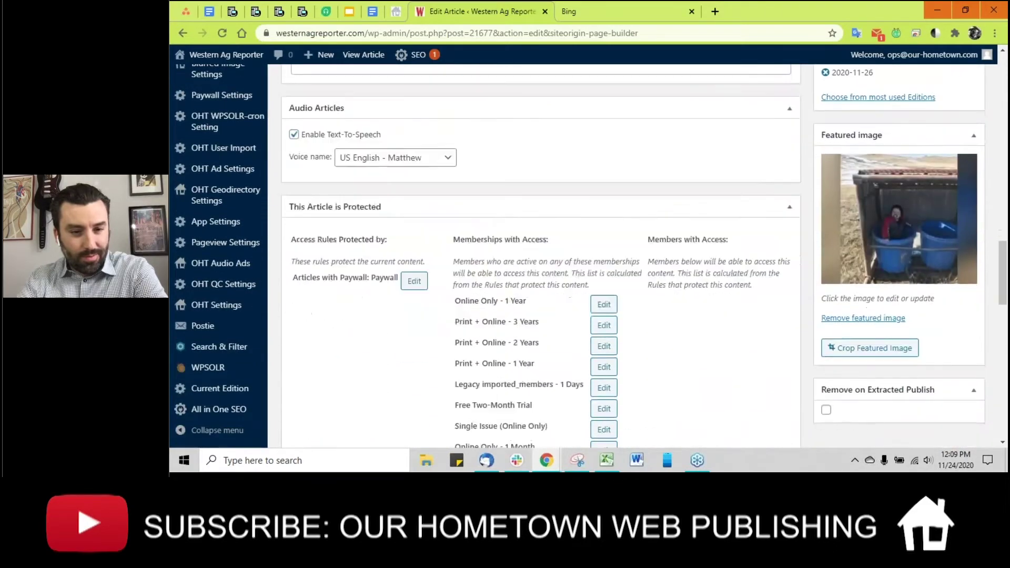
scroll(339, 244, down, 2)
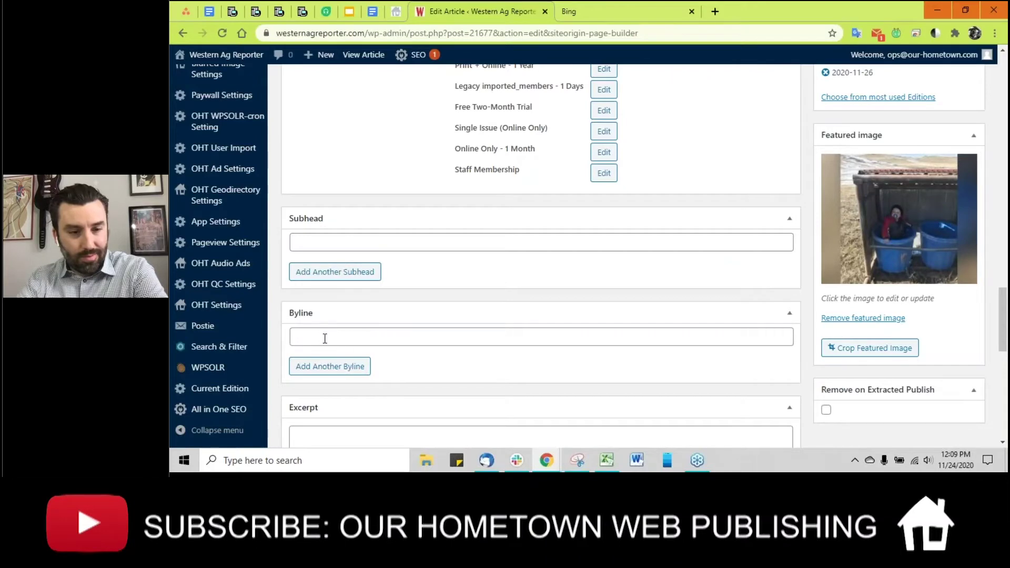
Step: Check which users can be chosen as the article's author, leaving the selection as it is
scroll(329, 338, down, 1)
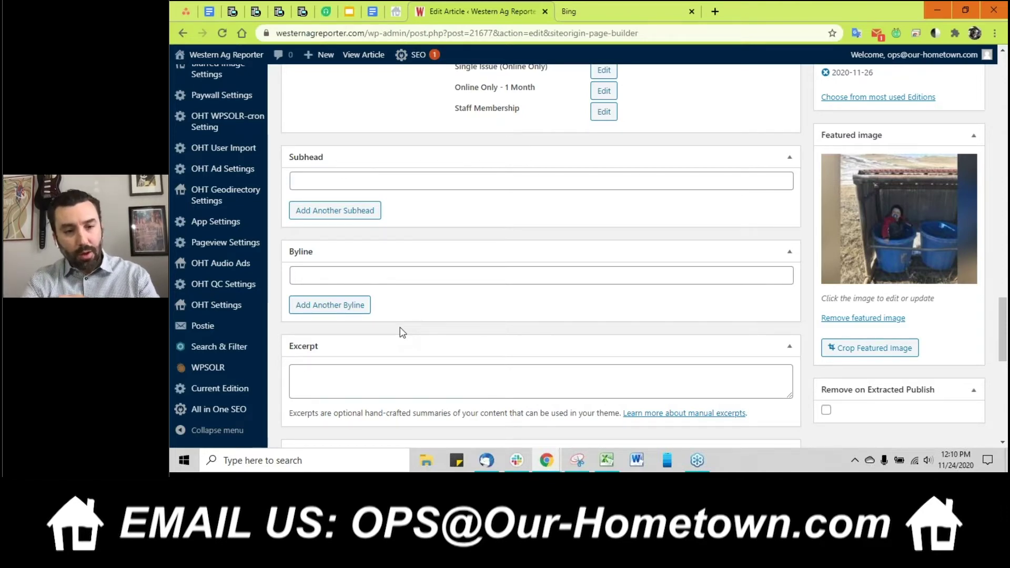
scroll(402, 333, down, 5)
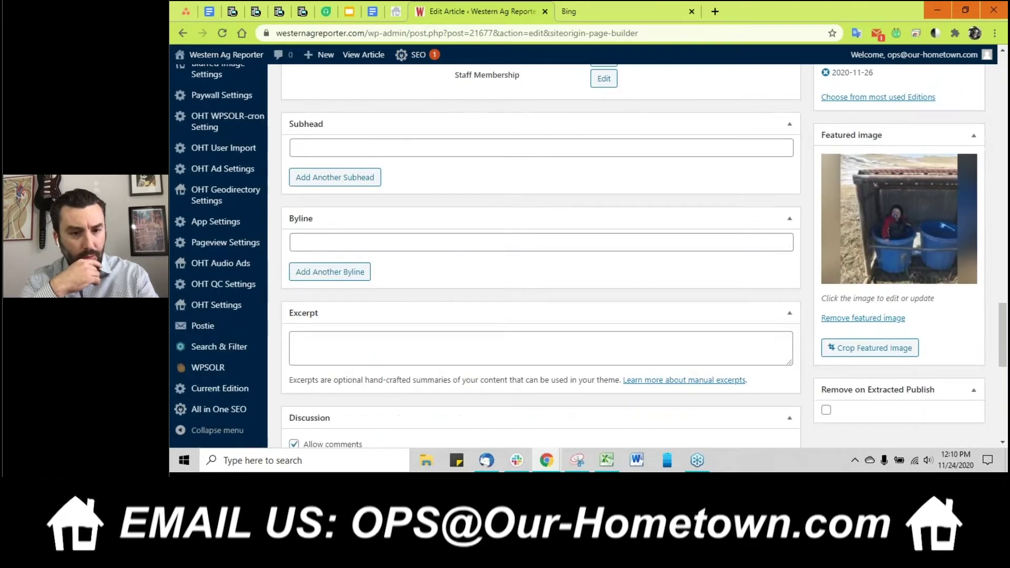
click(407, 312)
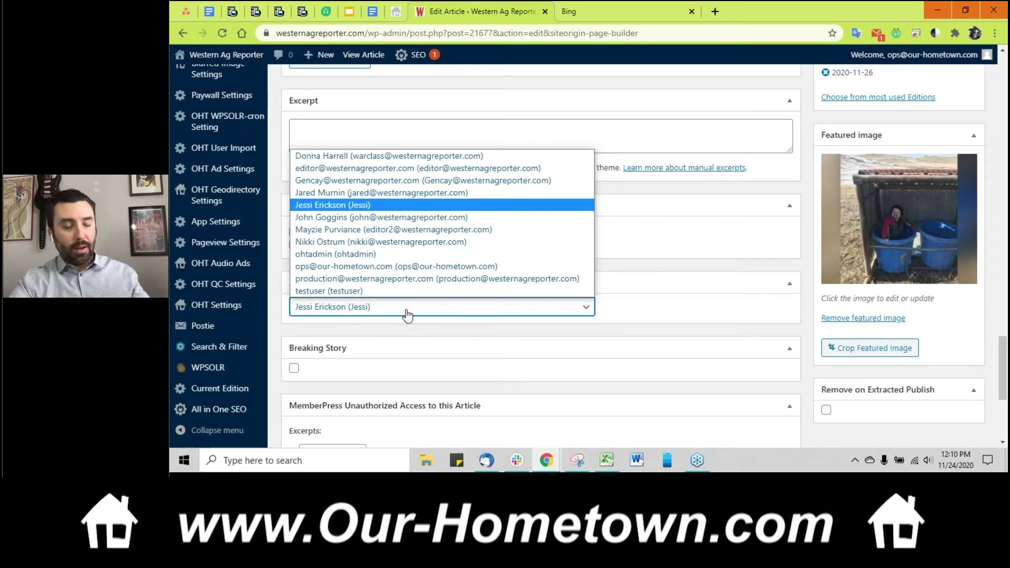
click(408, 314)
Step: Go to the Western Ag Reporter front page and open it in the theme customizer
scroll(409, 315, up, 5)
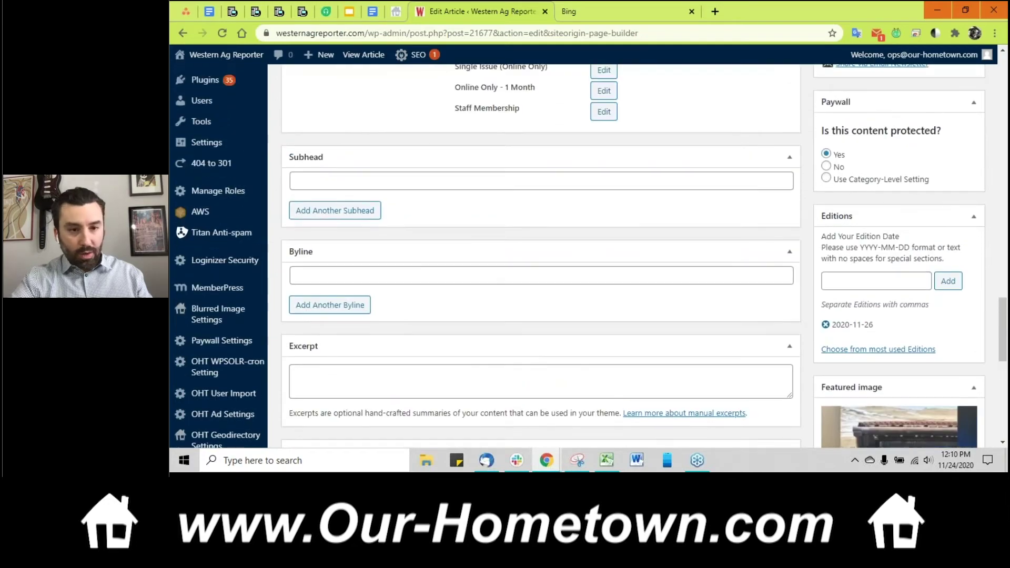
scroll(403, 319, up, 2)
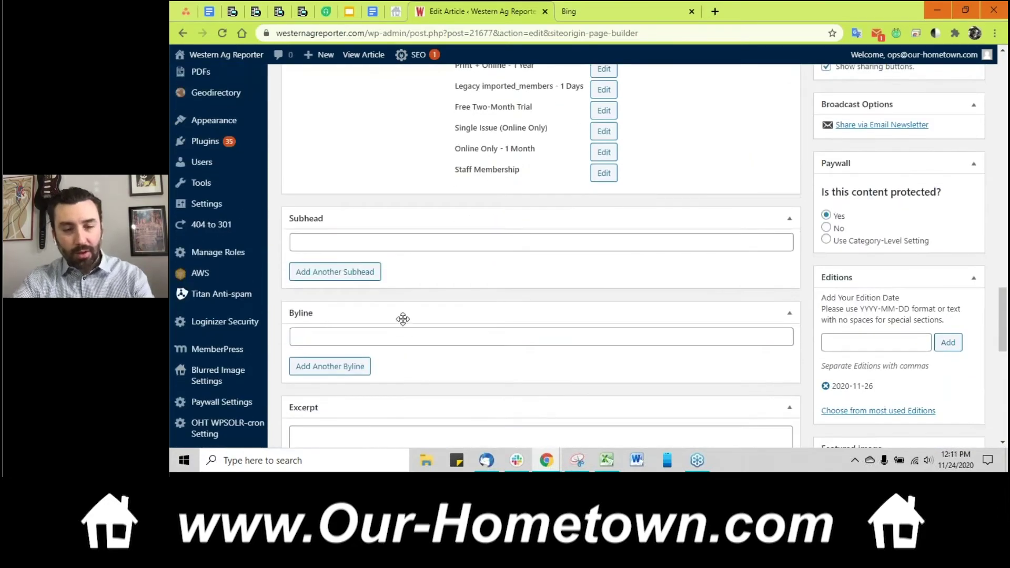
scroll(225, 136, up, 1)
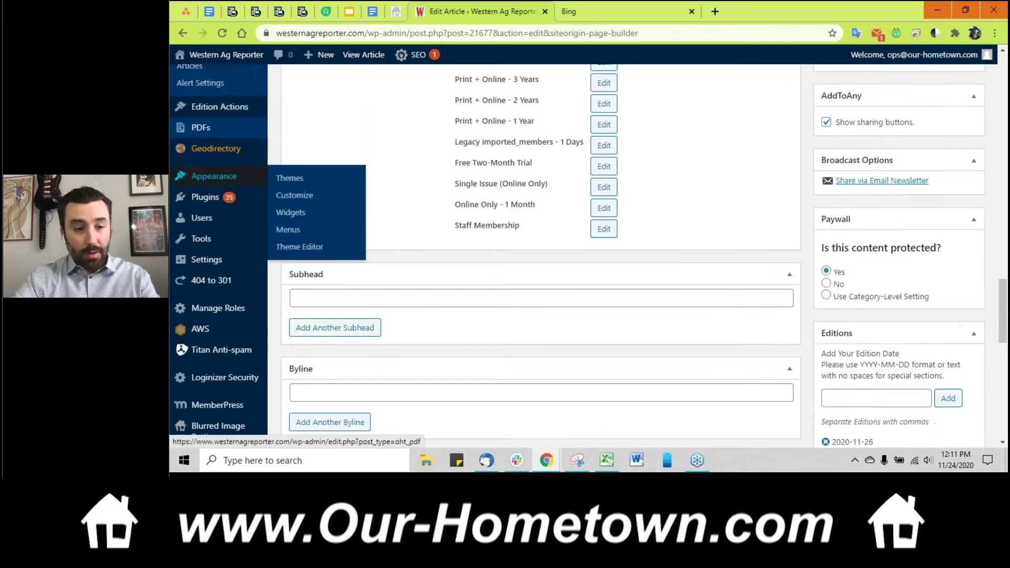
scroll(226, 158, up, 10)
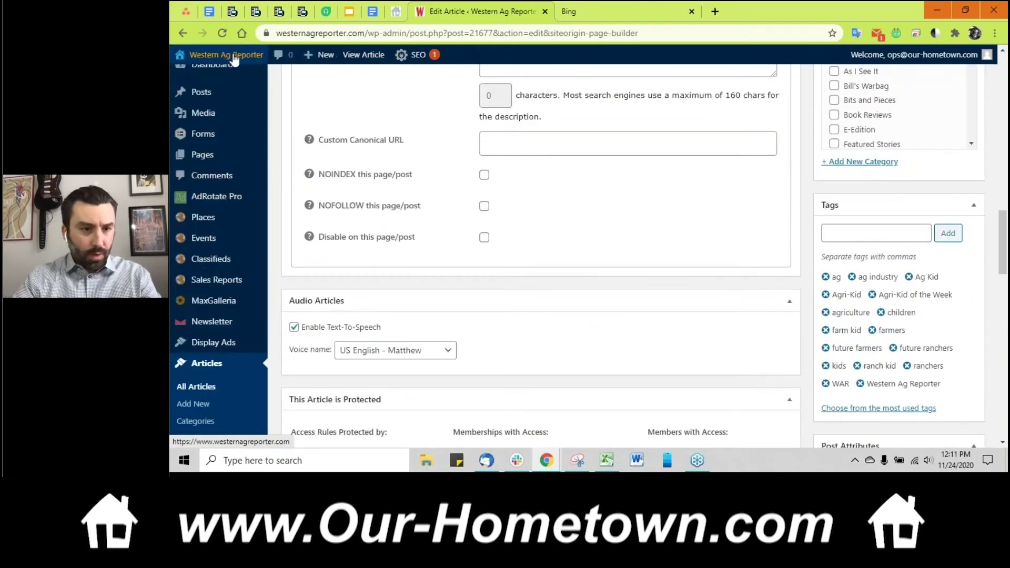
click(235, 56)
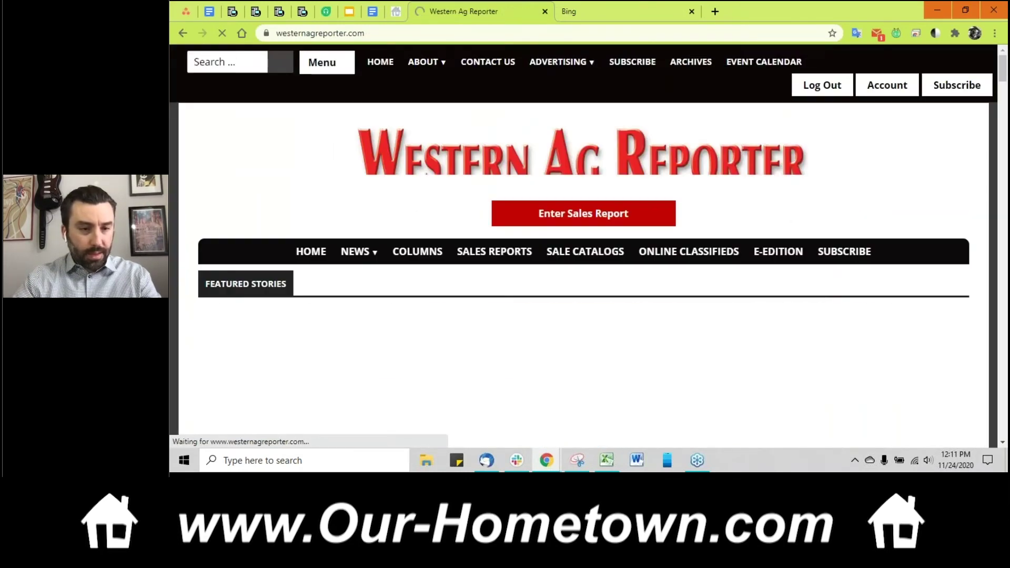
click(307, 54)
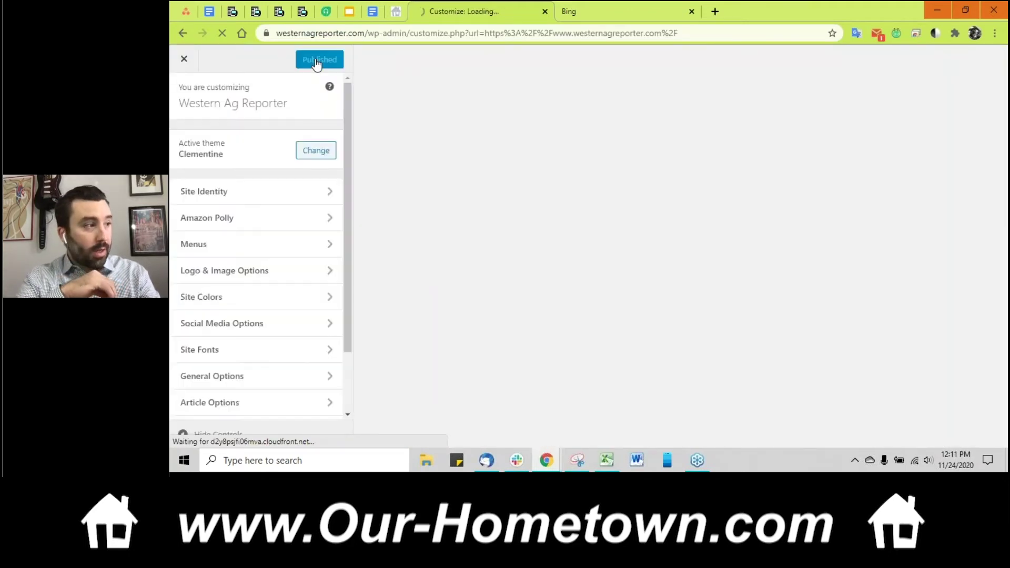
Step: Open the Widgets section of the customizer and look through the theme's widget areas down to Takeover Ad
scroll(310, 313, down, 2)
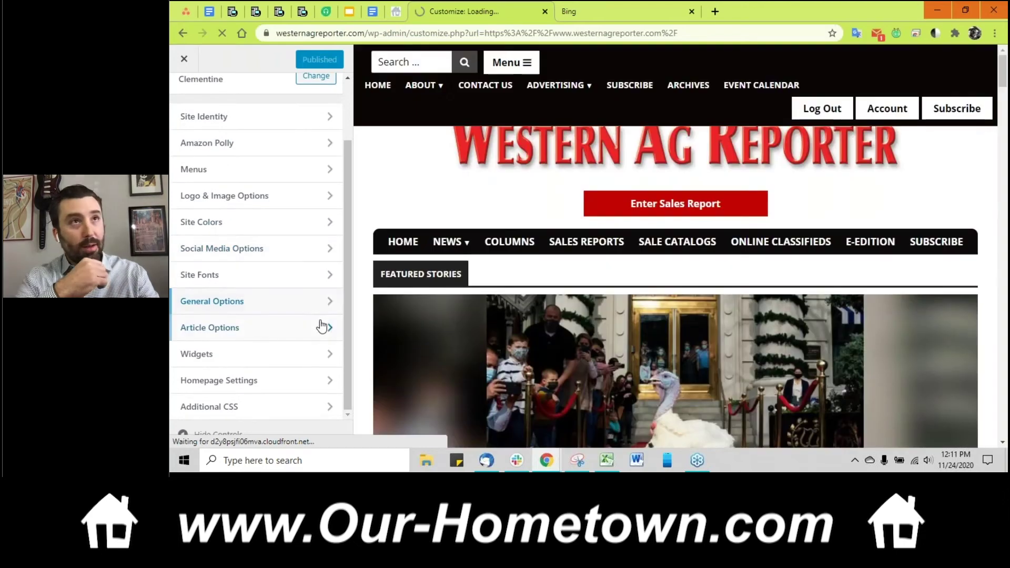
click(319, 355)
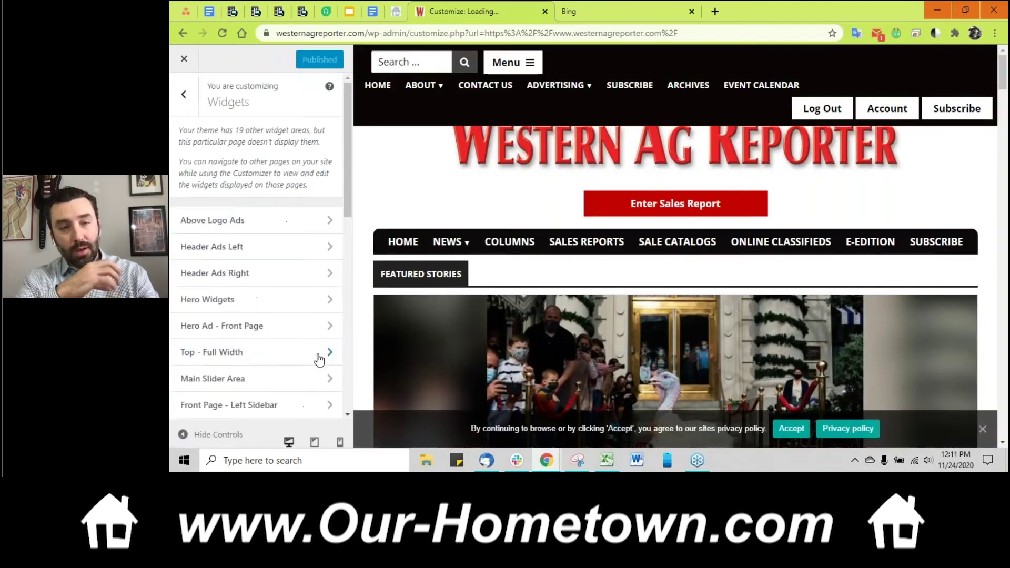
scroll(316, 356, down, 3)
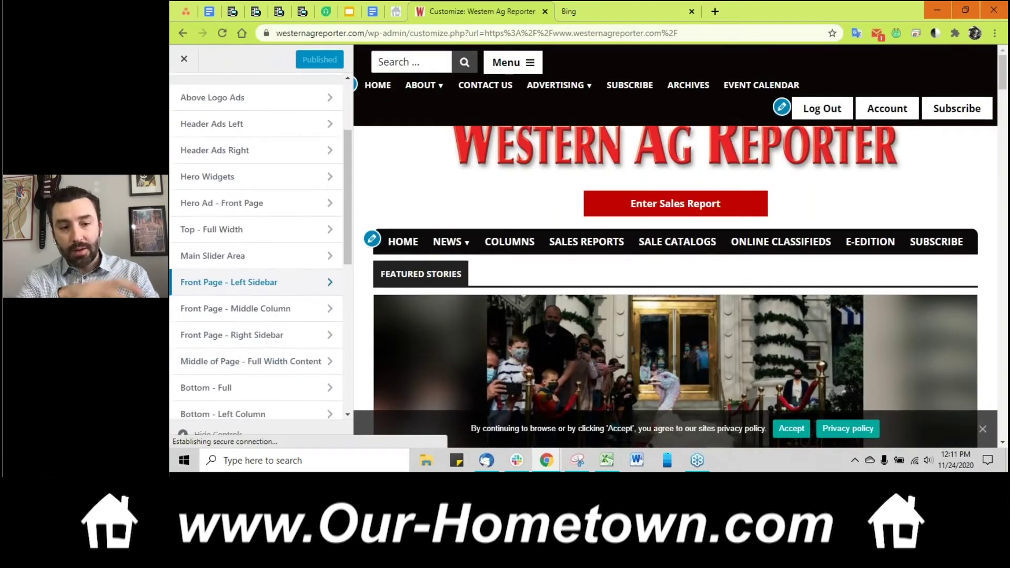
scroll(258, 282, down, 4)
scroll(258, 283, down, 4)
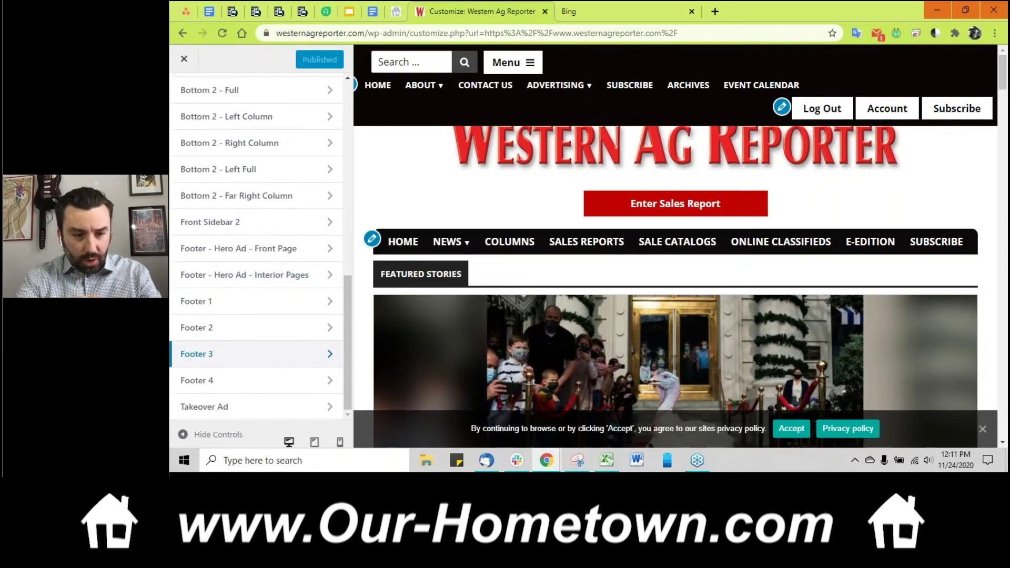
Step: Check which widgets the "Middle of Page - Full Width Content" area contains and return to the list of widget areas
scroll(258, 347, up, 3)
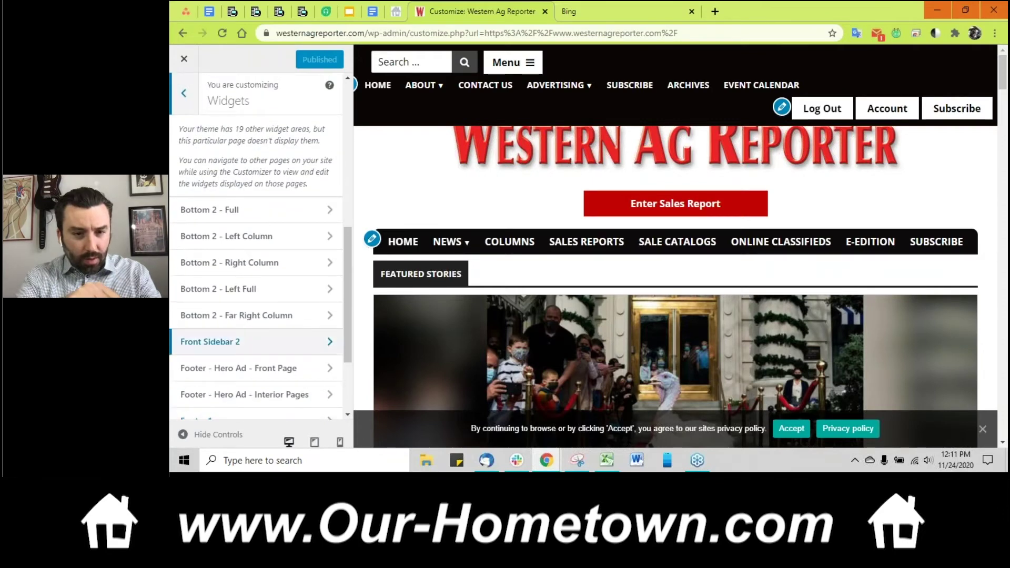
scroll(257, 349, up, 3)
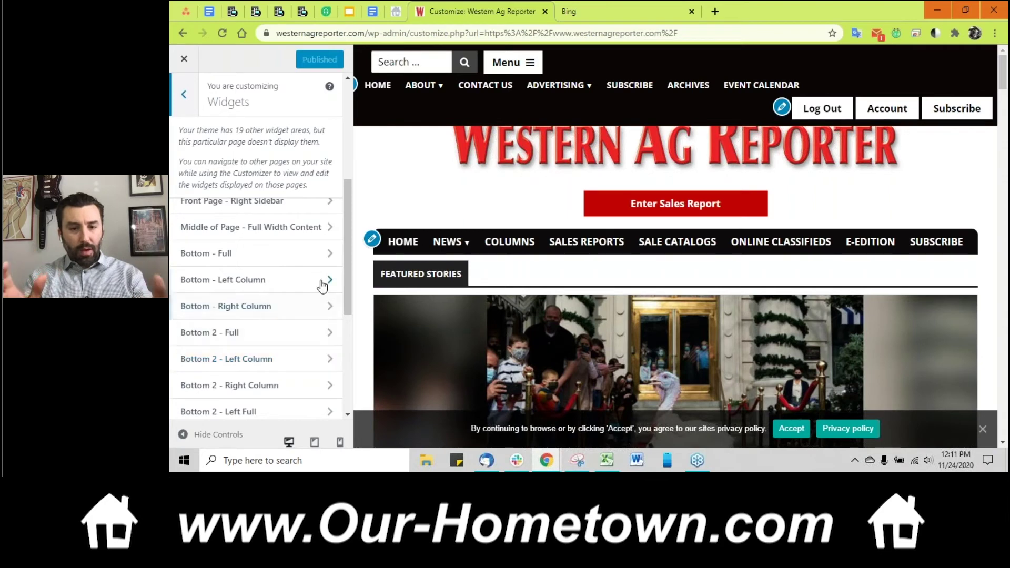
scroll(324, 267, up, 2)
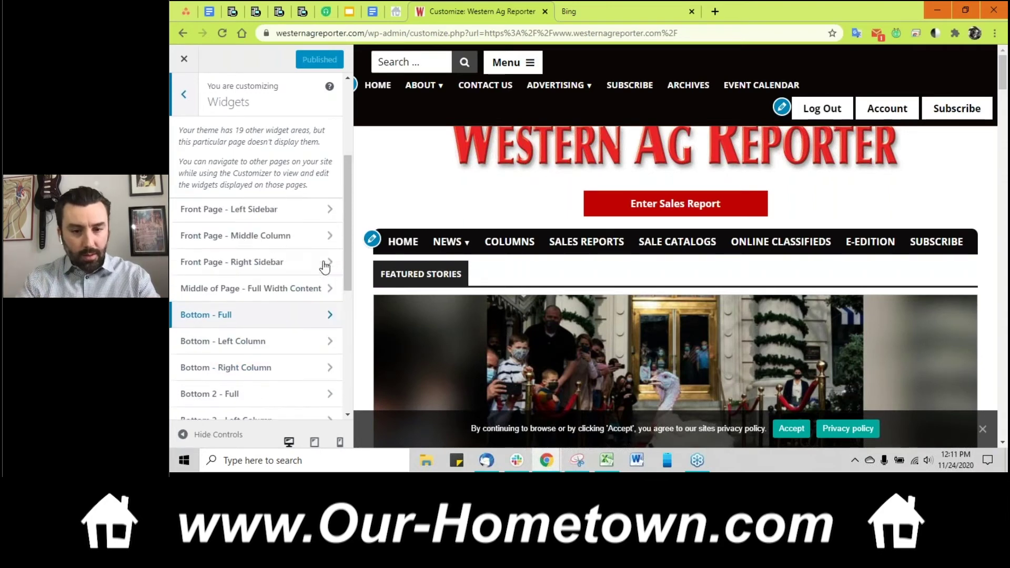
click(322, 295)
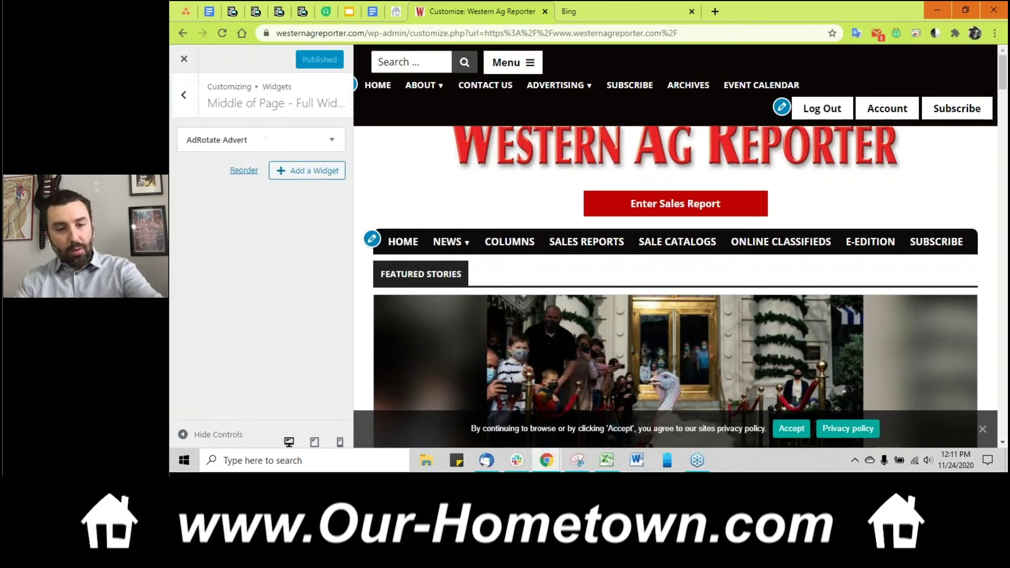
click(183, 95)
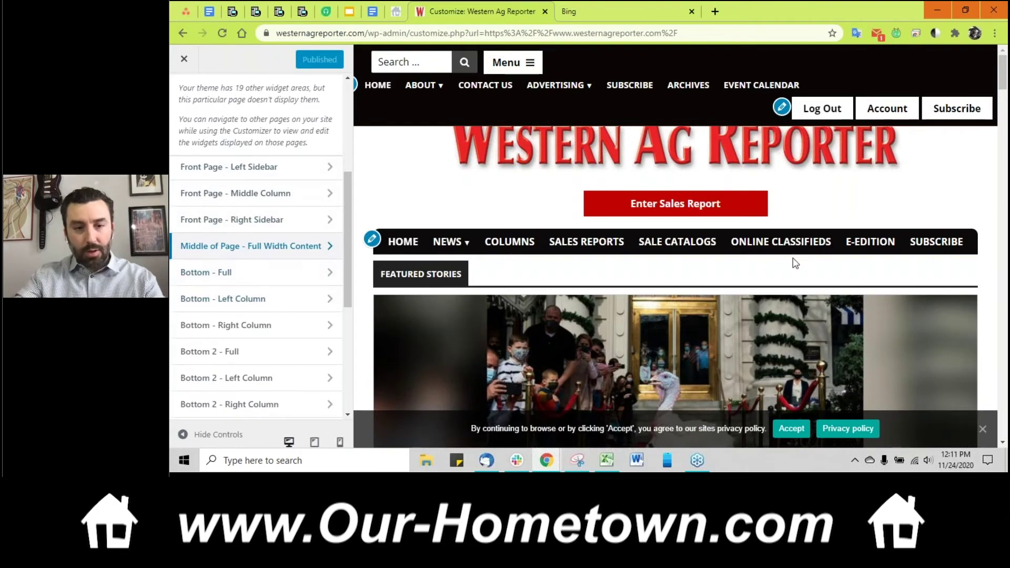
Step: Look through the front page preview past the slider and Eagle Pass Ranch ad to the Cattle Industry article section
scroll(816, 273, down, 2)
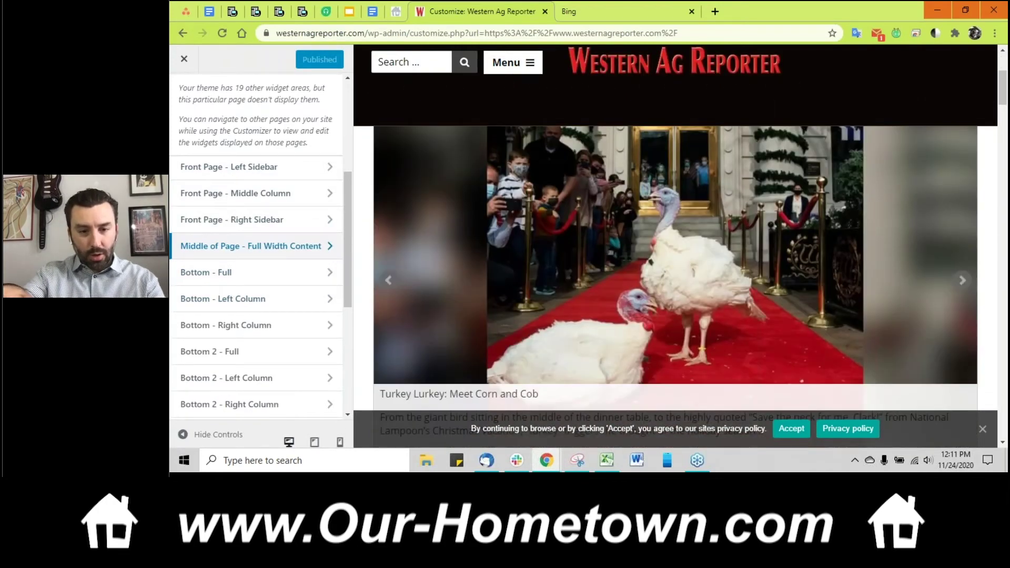
scroll(676, 263, down, 1)
scroll(675, 263, down, 2)
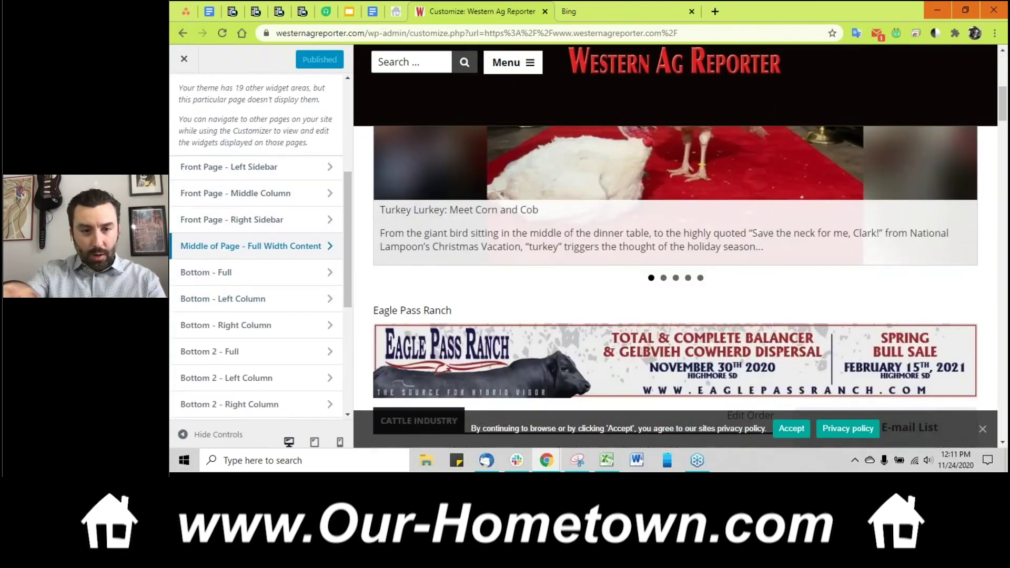
scroll(675, 263, down, 1)
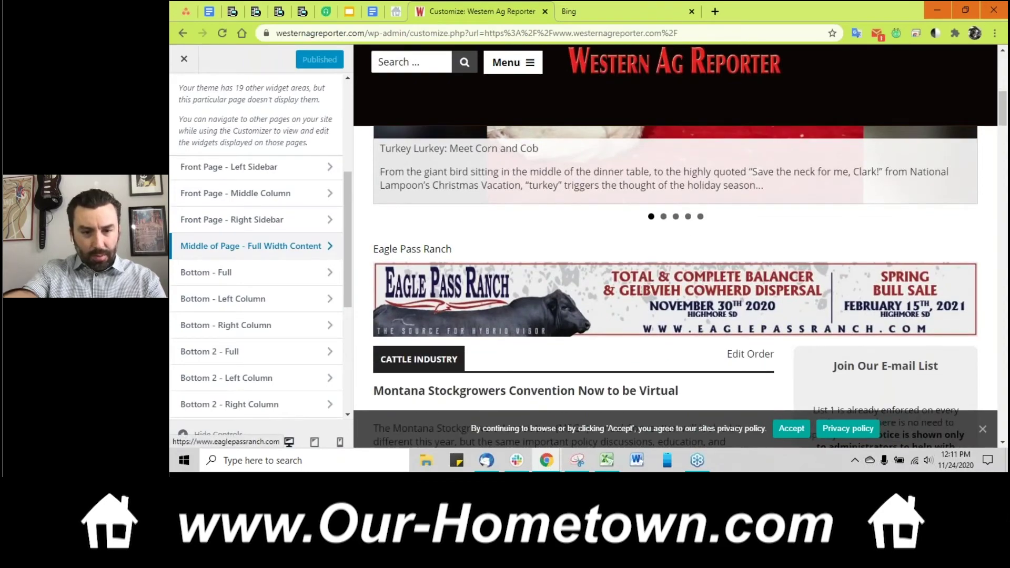
scroll(675, 263, down, 3)
scroll(675, 263, down, 1)
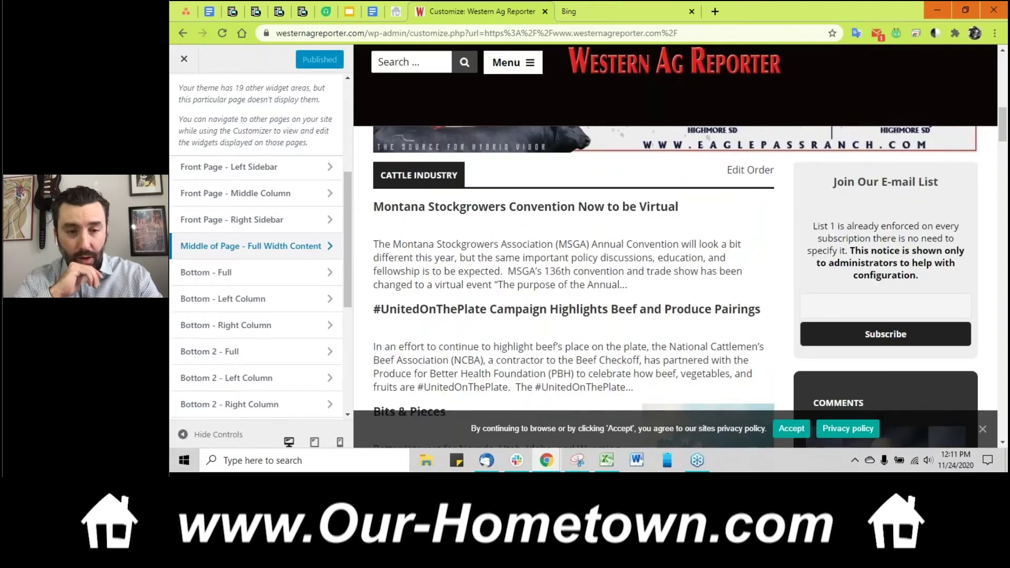
scroll(689, 280, down, 1)
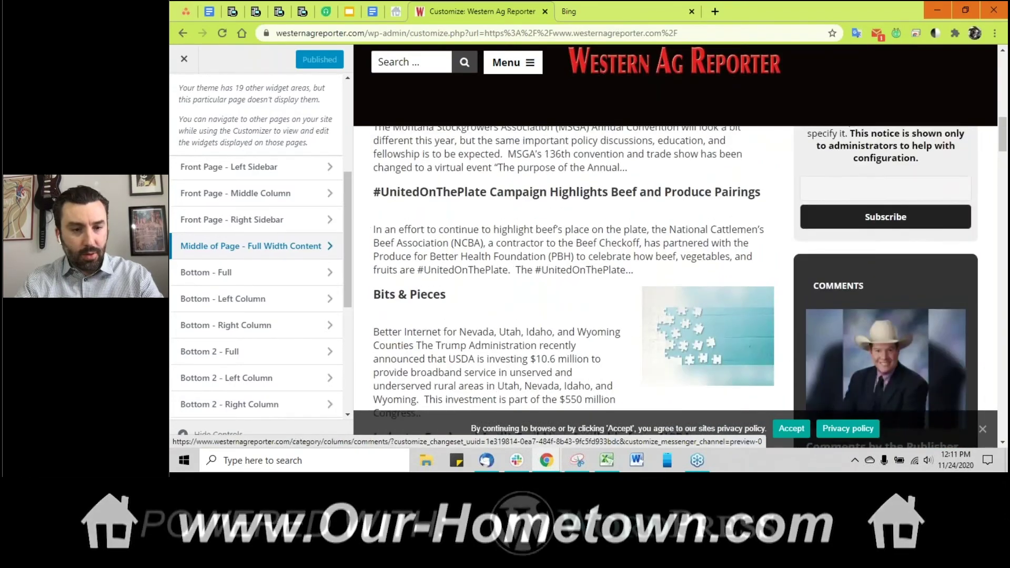
scroll(689, 280, up, 2)
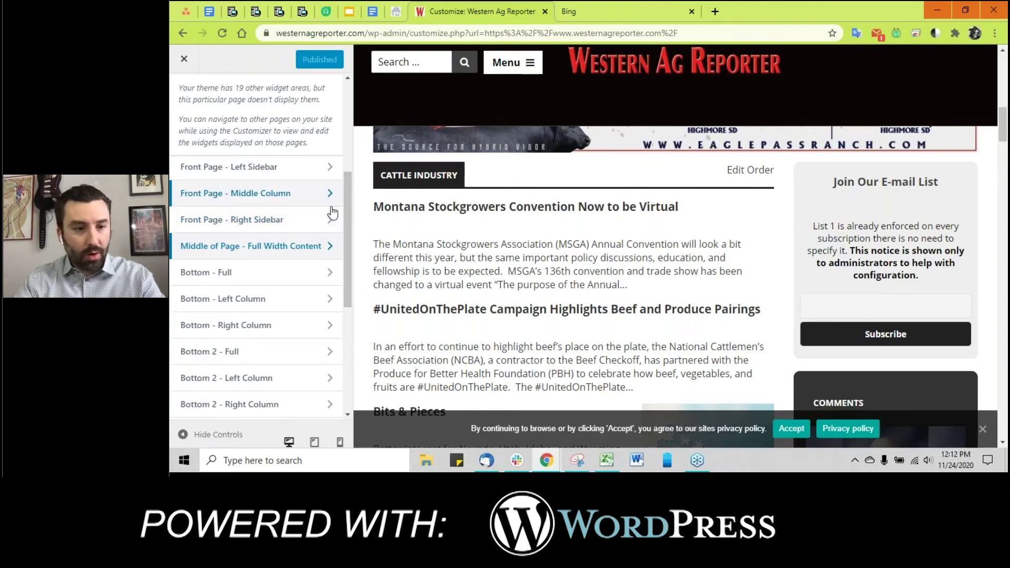
Step: Open the Cattle Industry articles widget in the Main Slider Area and bring up its Article Display Options
scroll(327, 225, down, 3)
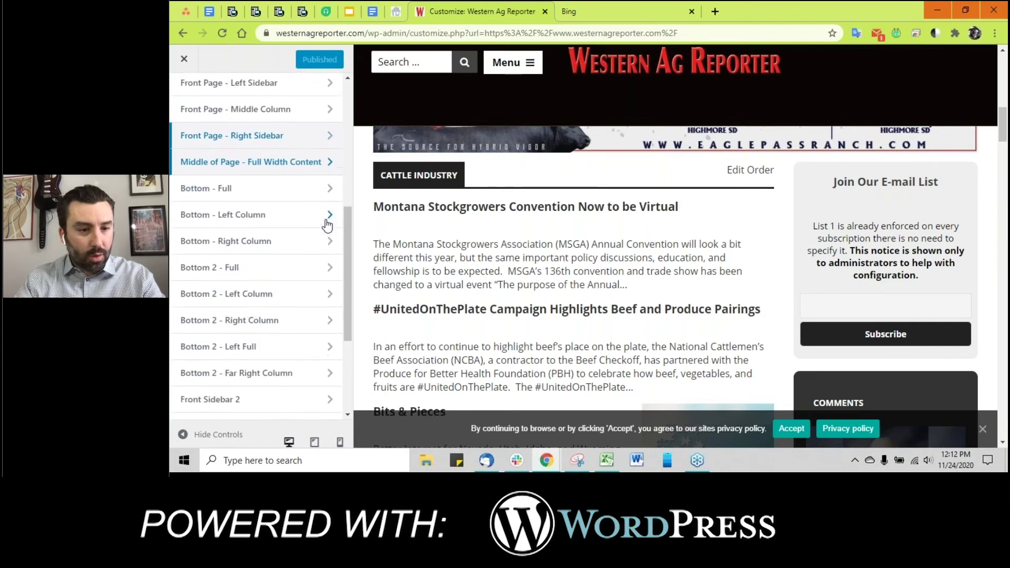
scroll(327, 225, up, 6)
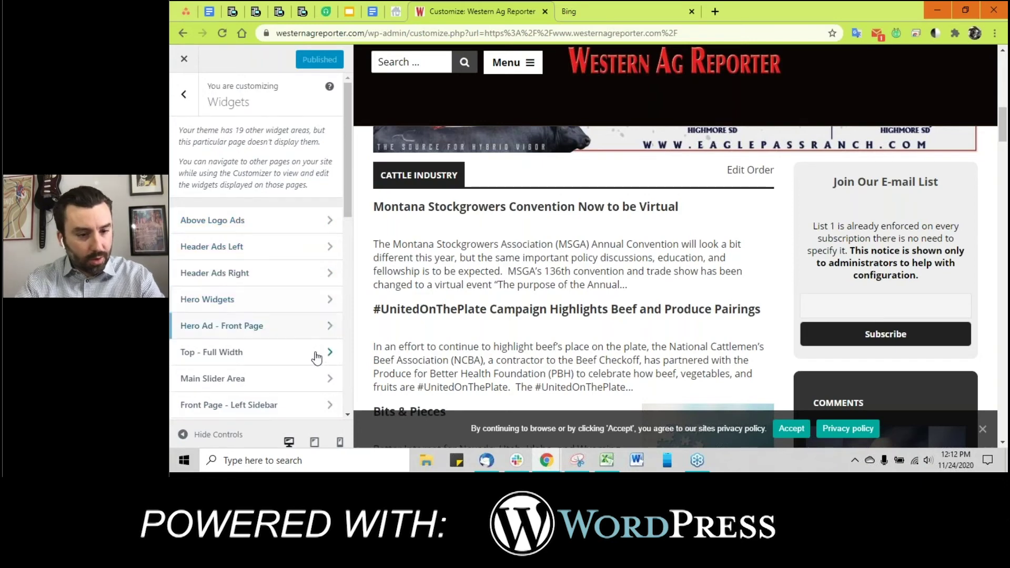
click(331, 379)
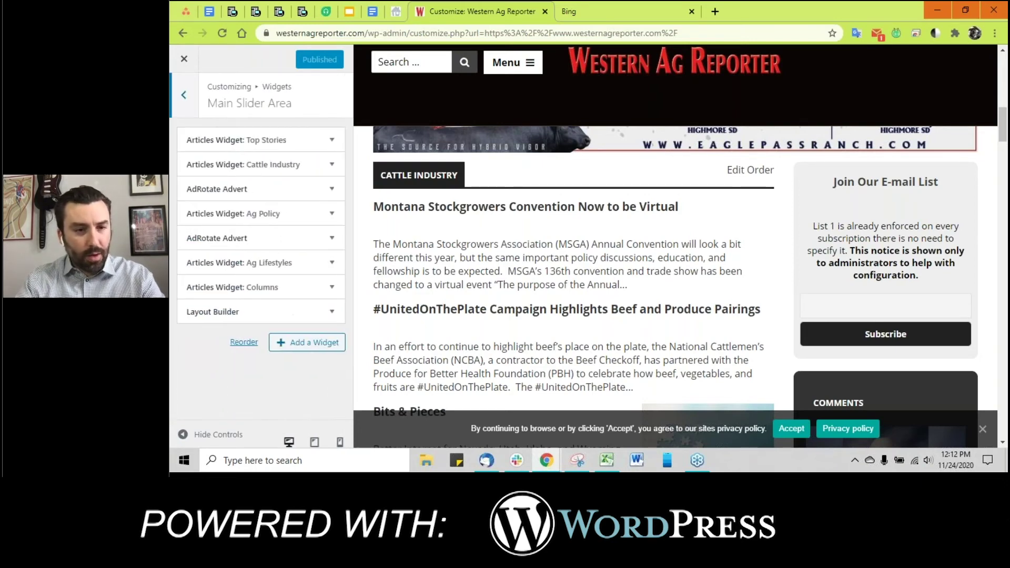
click(334, 167)
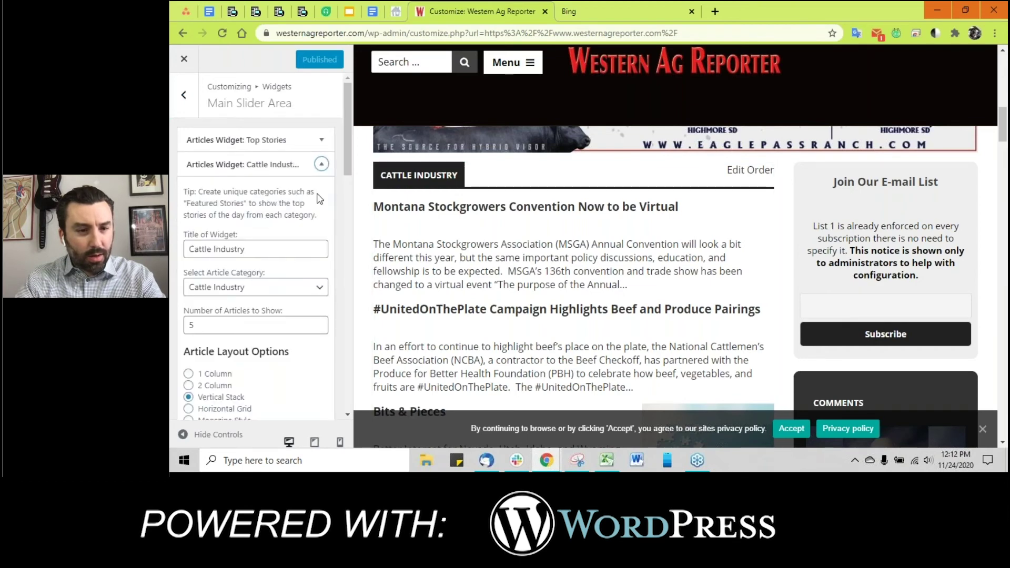
scroll(318, 199, down, 1)
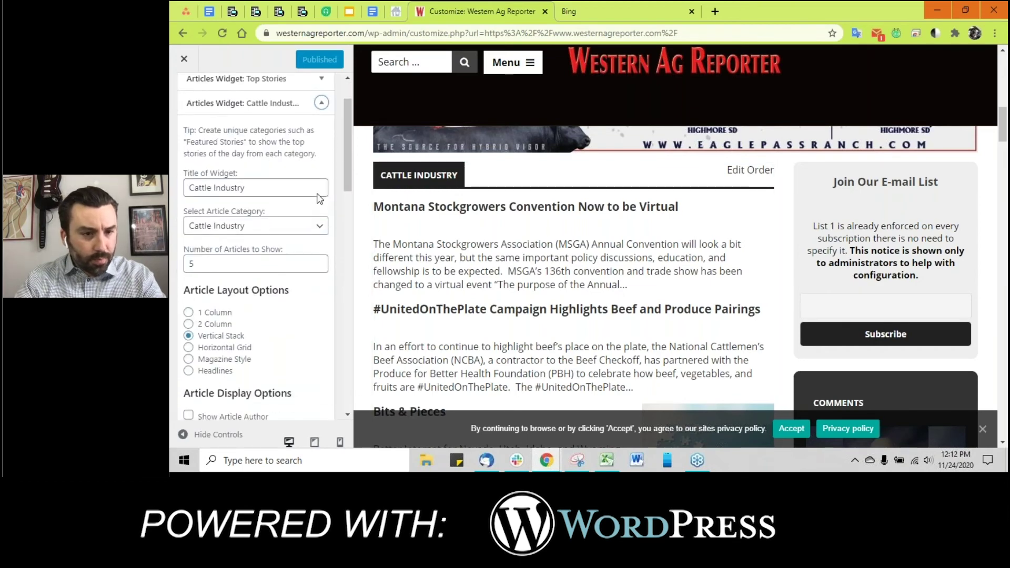
scroll(319, 198, down, 1)
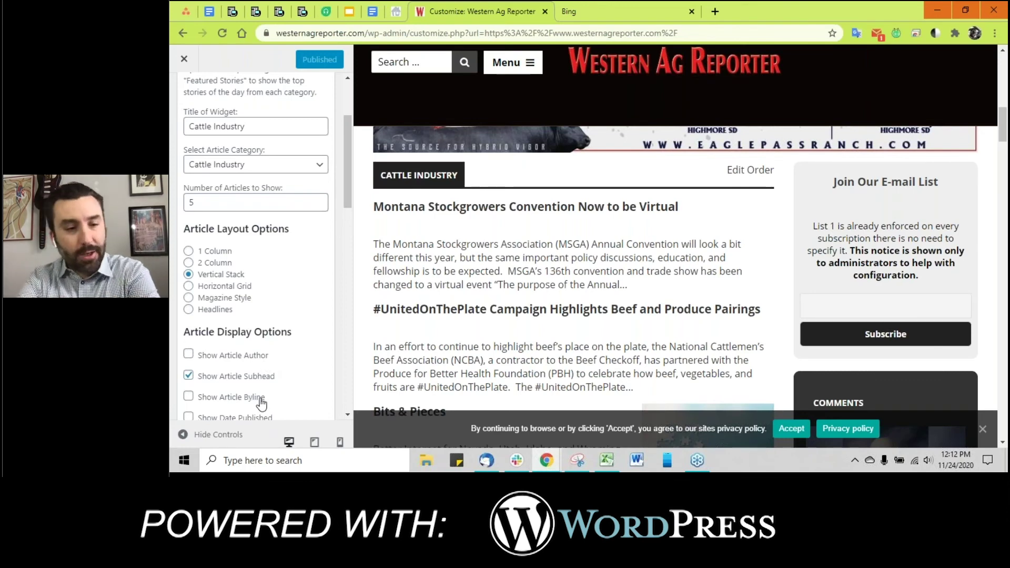
scroll(251, 397, down, 2)
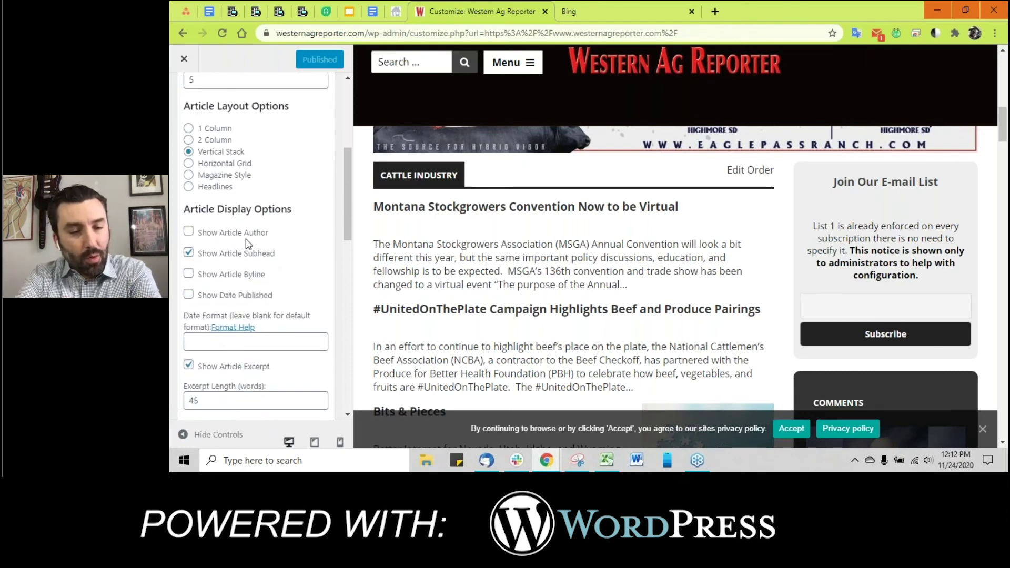